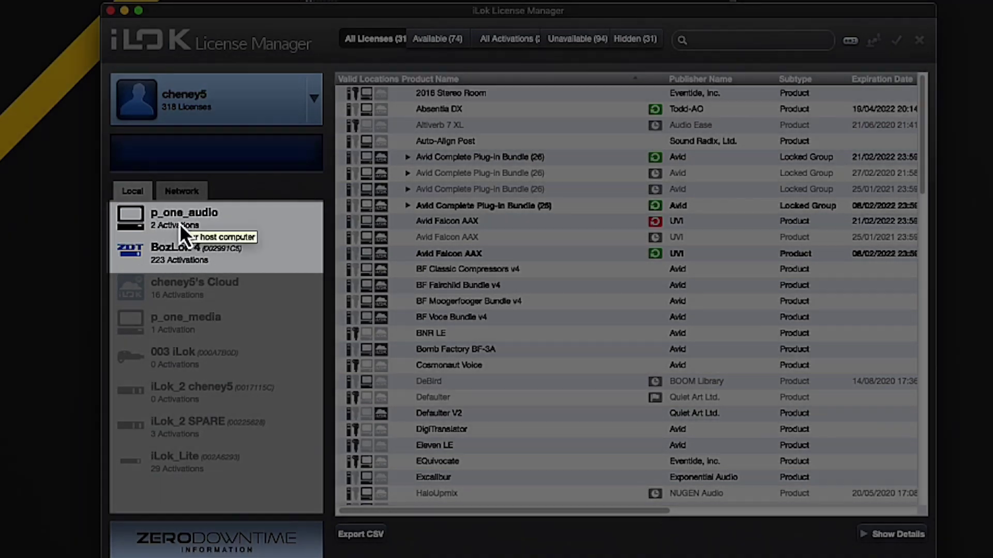
# Browse BozLok 4 and Network locations, ending on p_one_audio's Pro Tools First and Saturation Knob licenses
pyautogui.click(179, 223)
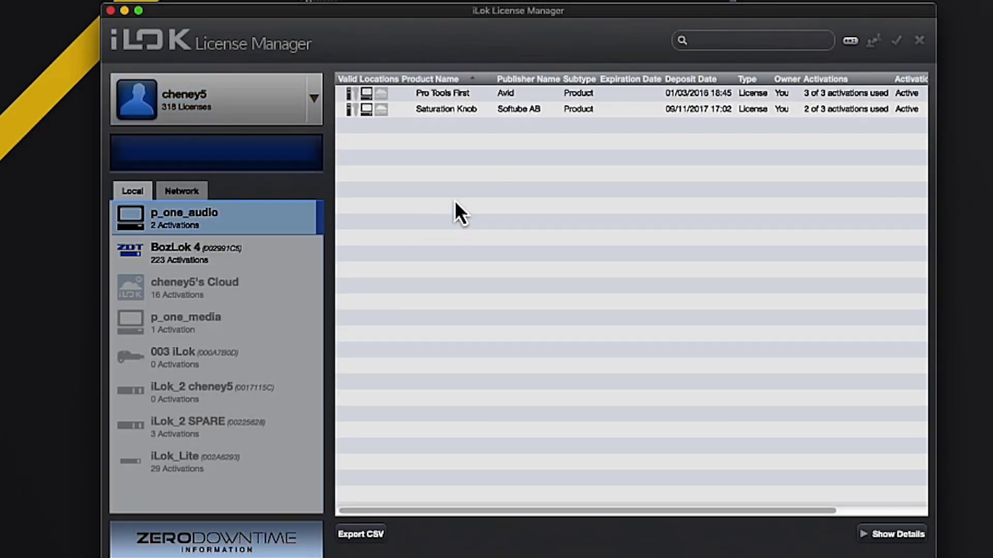
pyautogui.click(184, 259)
pyautogui.click(175, 226)
pyautogui.click(180, 193)
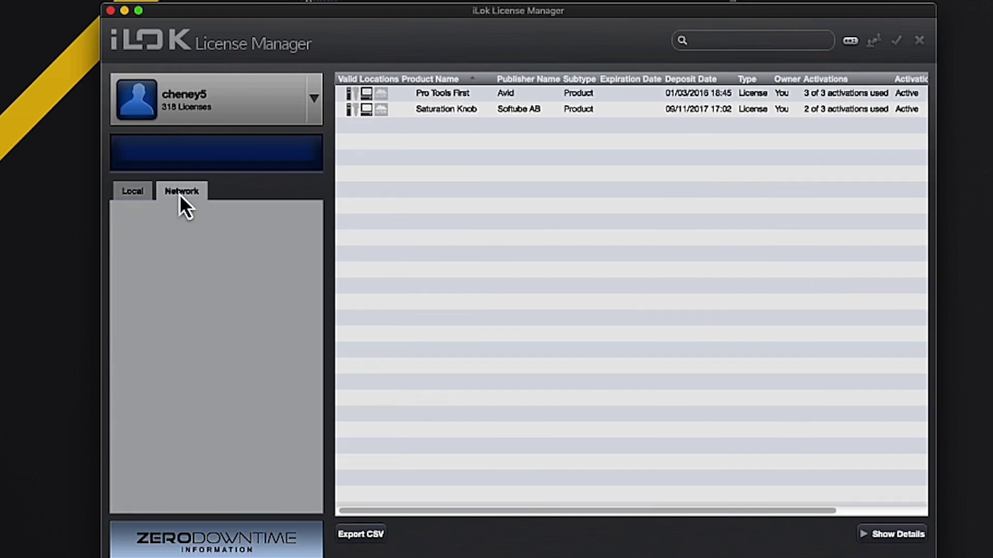
pyautogui.click(133, 193)
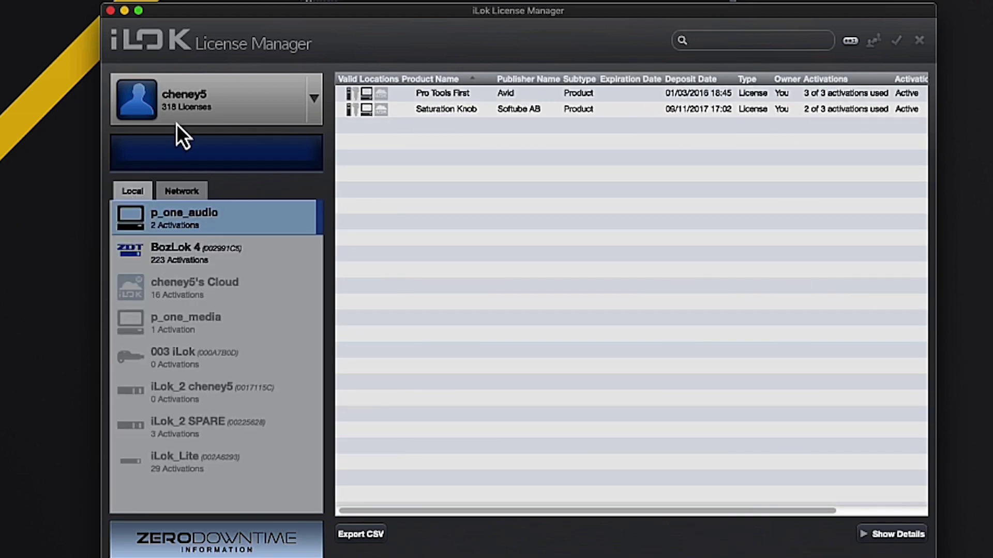
# Filter the account to available licenses and open Pro Tools Subscription's details (0 of 1 activations)
pyautogui.click(175, 101)
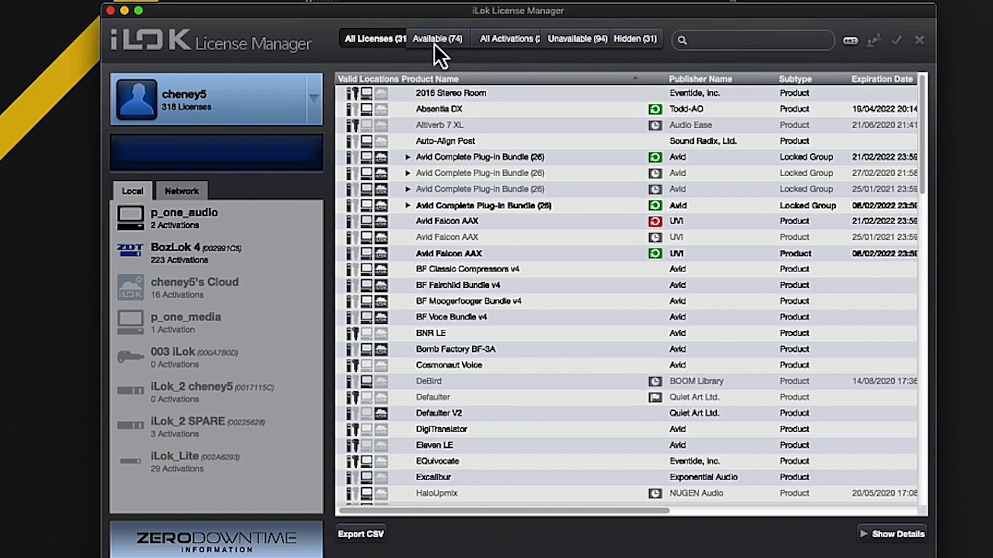
pyautogui.click(437, 40)
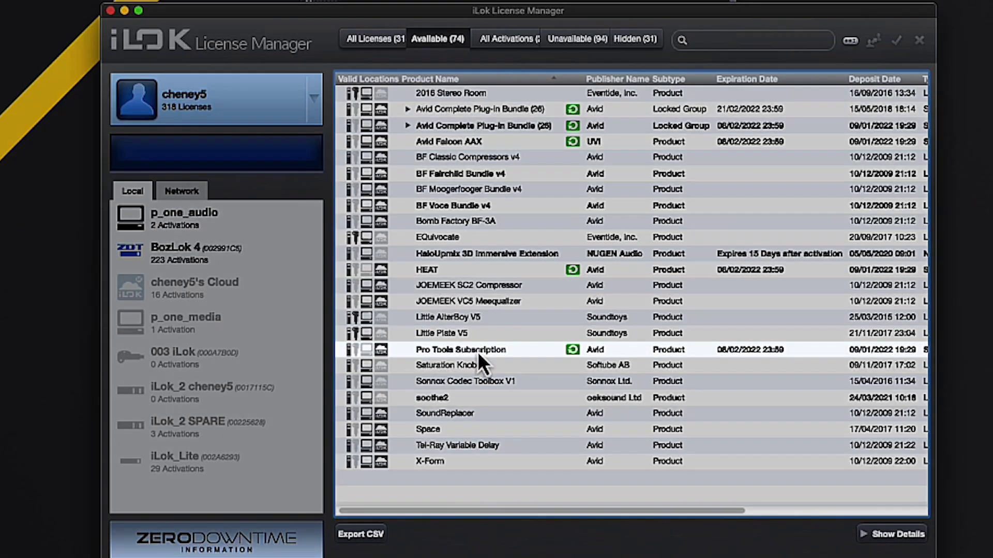
pyautogui.click(477, 351)
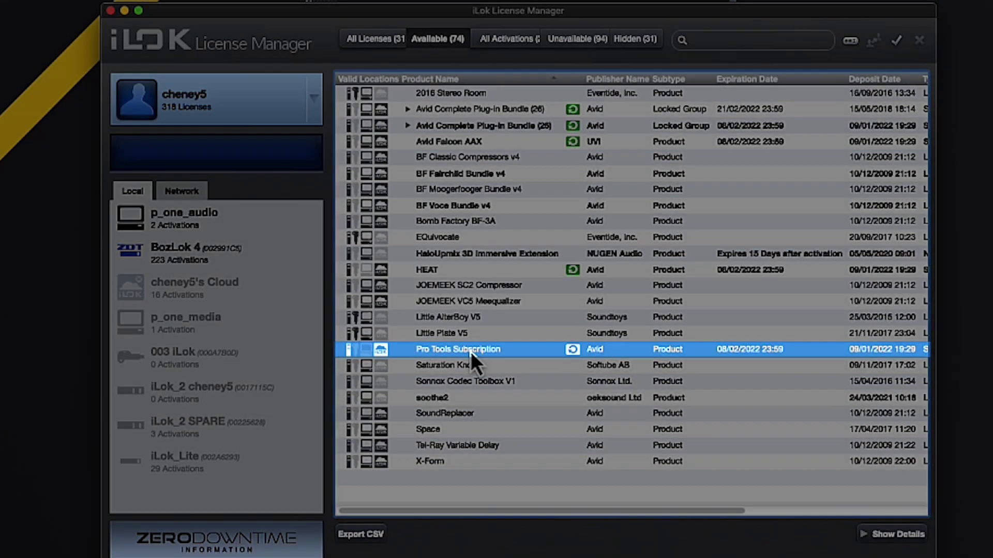
pyautogui.doubleClick(471, 351)
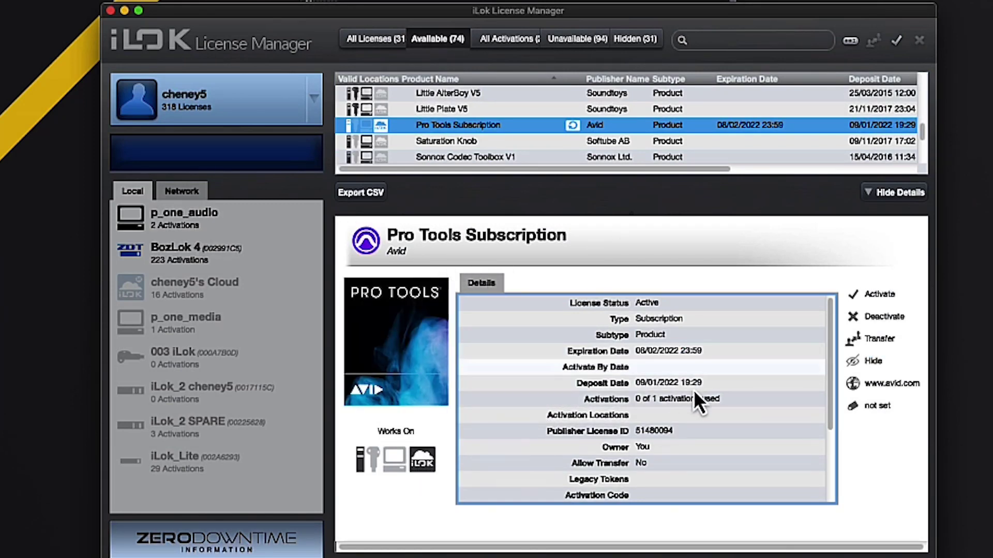
# Activate the Pro Tools Subscription to cheney5's iLok Cloud and confirm the activation
pyautogui.click(883, 295)
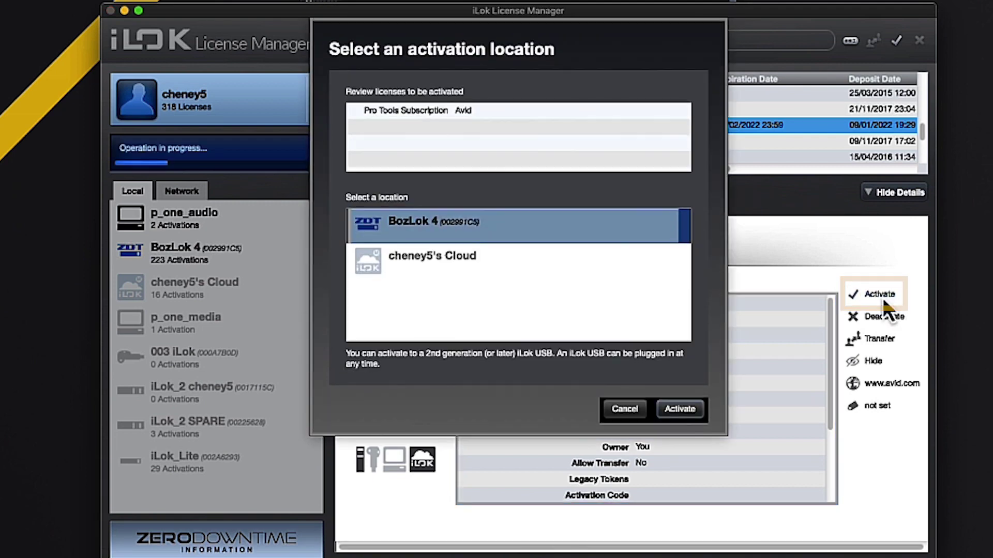
pyautogui.click(448, 261)
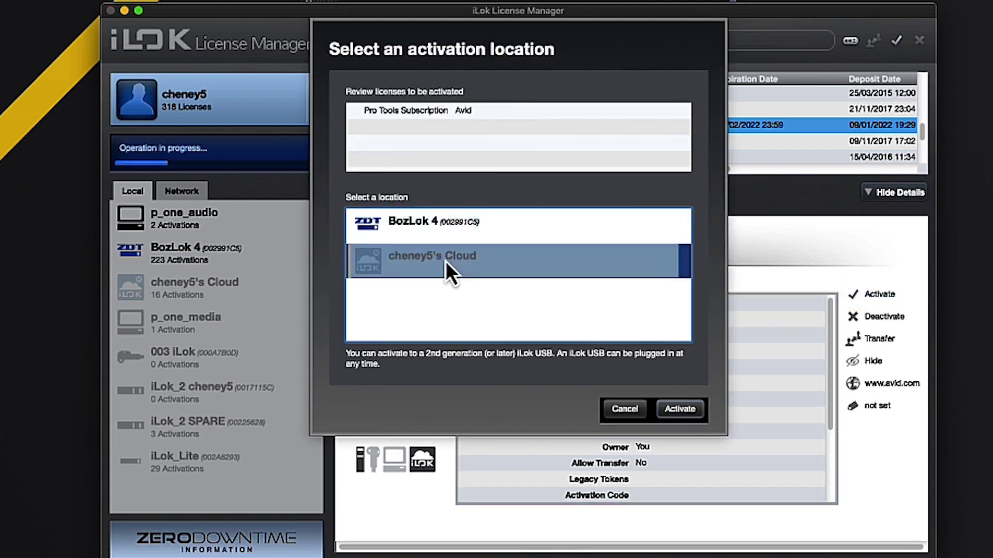
pyautogui.click(434, 116)
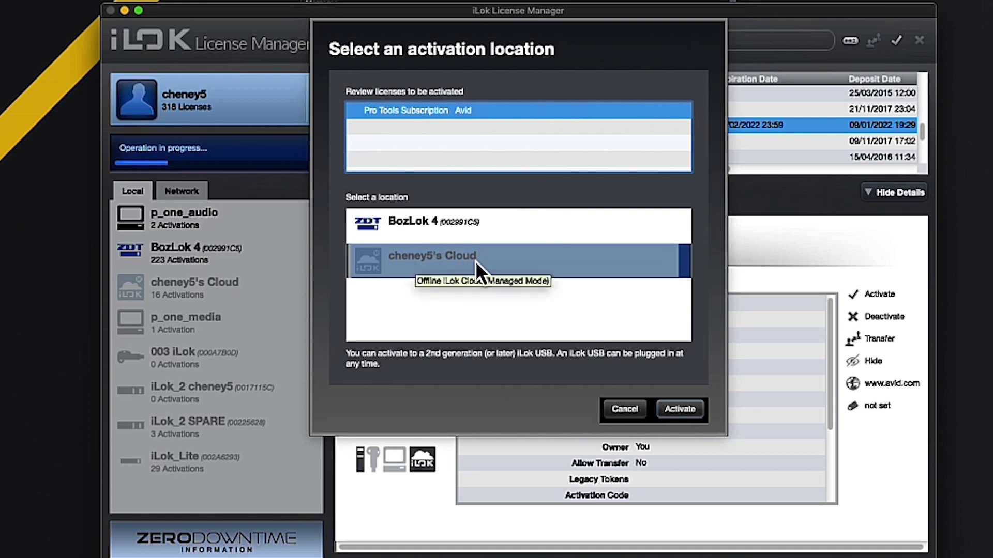
pyautogui.click(680, 409)
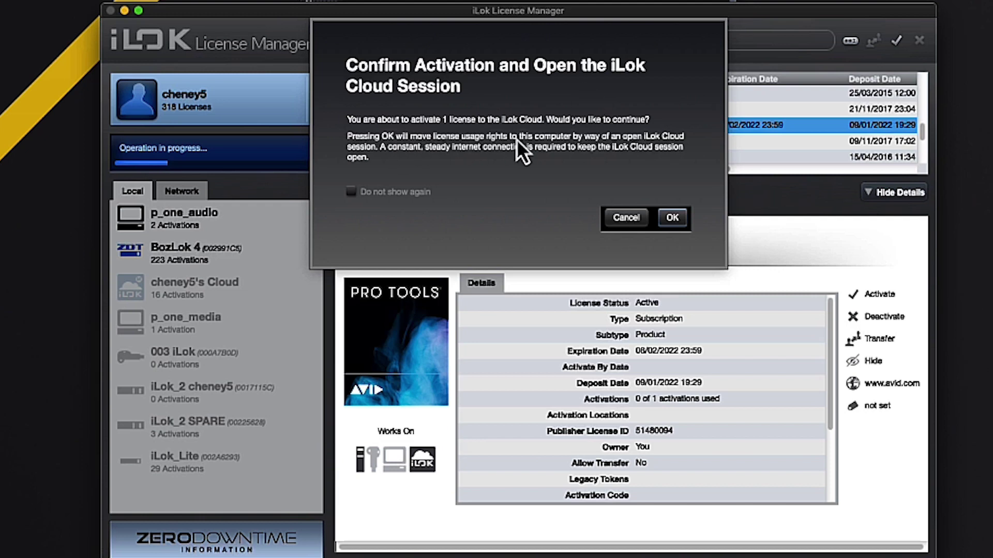
pyautogui.click(672, 218)
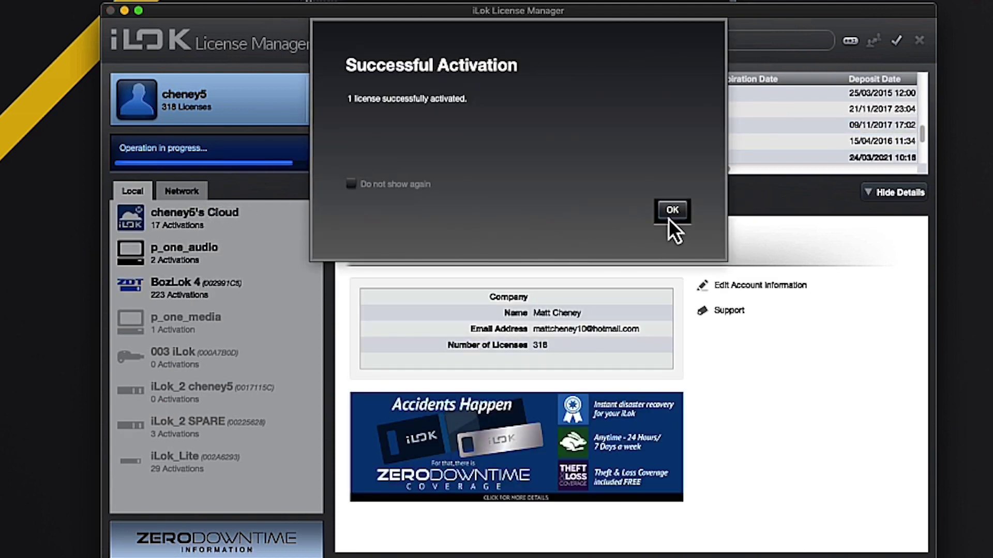
# Check Pro Tools Subscription on the iLok Cloud, then select the Avid Complete Plug-in Bundle (25)
pyautogui.click(671, 214)
pyautogui.click(197, 227)
pyautogui.scroll(1, 465, 126)
pyautogui.scroll(3, 464, 127)
pyautogui.scroll(3, 519, 91)
pyautogui.click(895, 193)
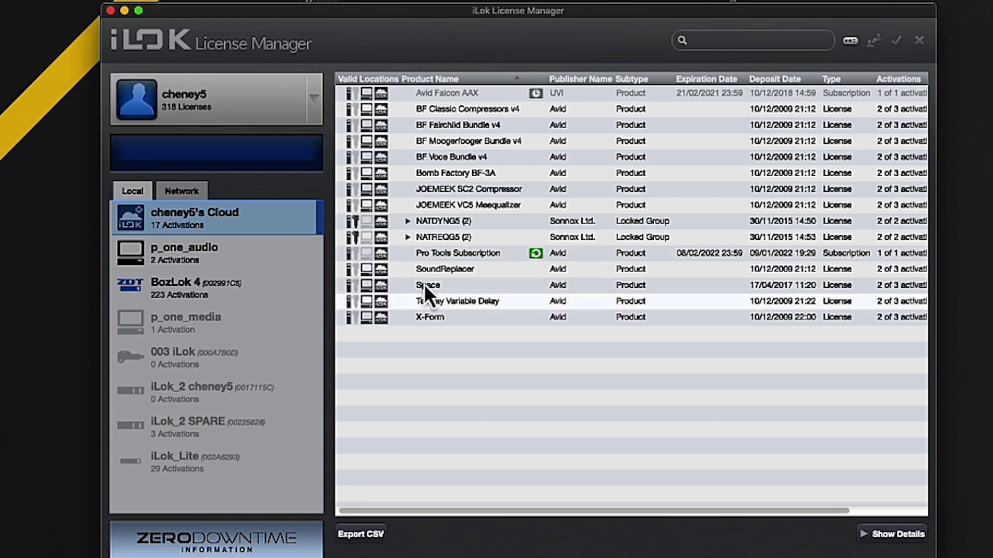
pyautogui.click(200, 105)
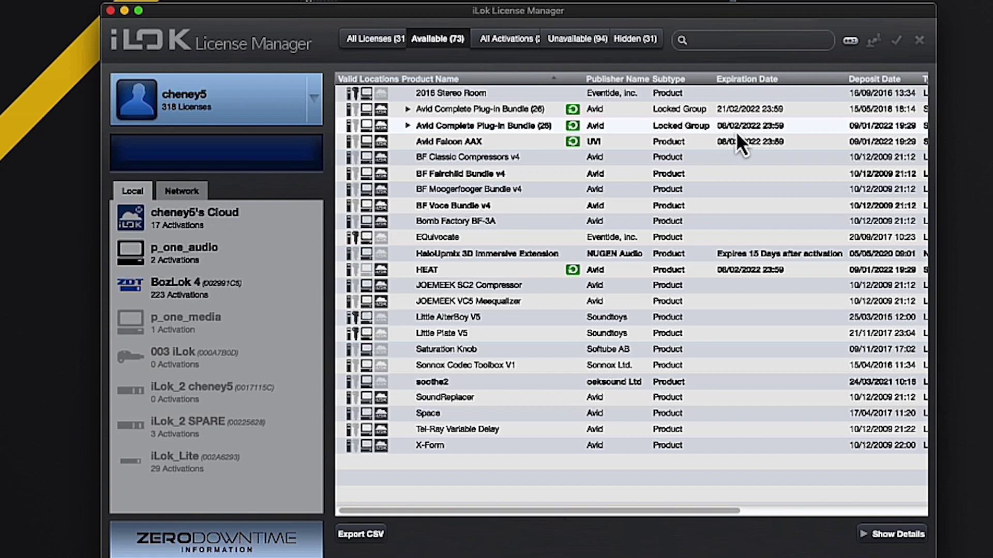
pyautogui.click(466, 126)
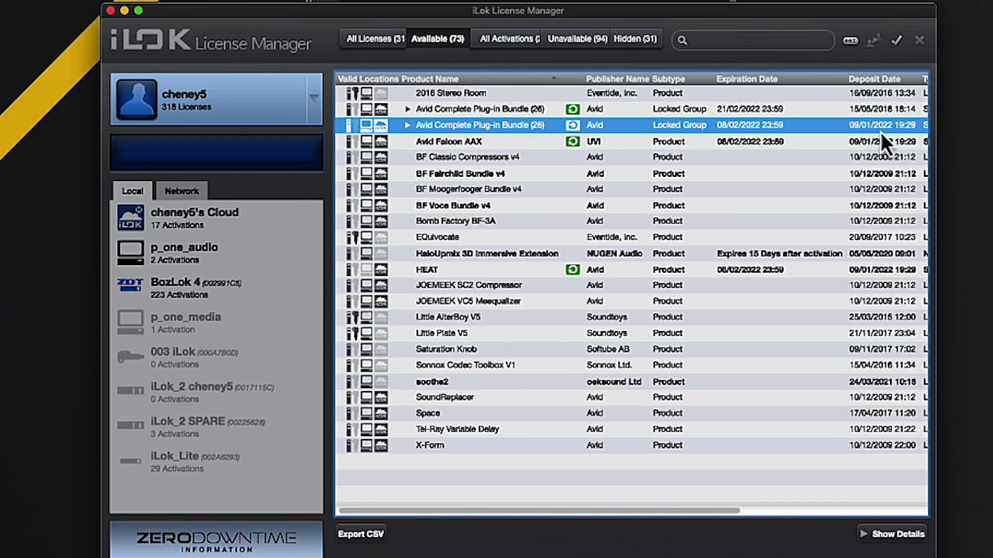
# Activate the Avid Complete Plug-in Bundle's 26 licenses to cheney5's iLok Cloud and confirm
pyautogui.doubleClick(484, 130)
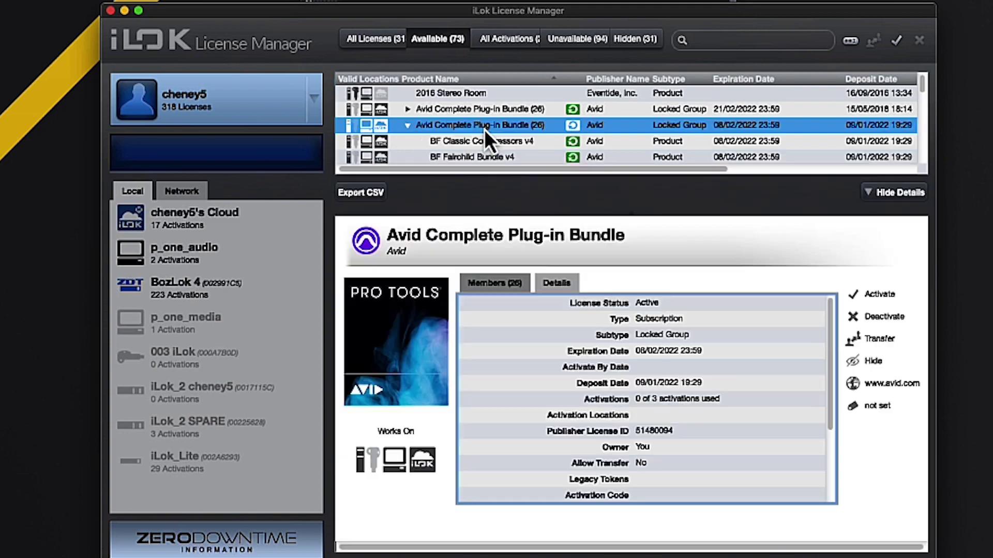
pyautogui.click(880, 296)
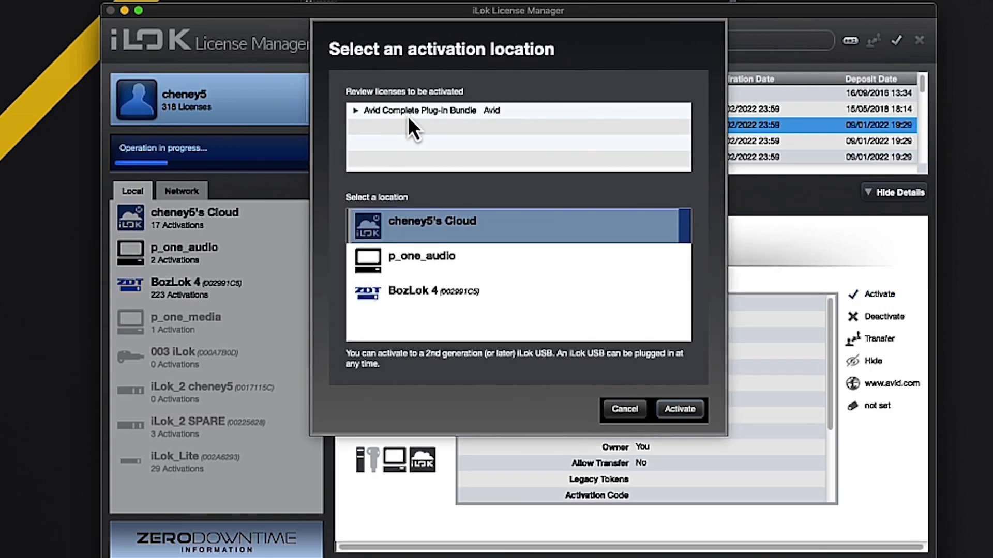
pyautogui.click(409, 114)
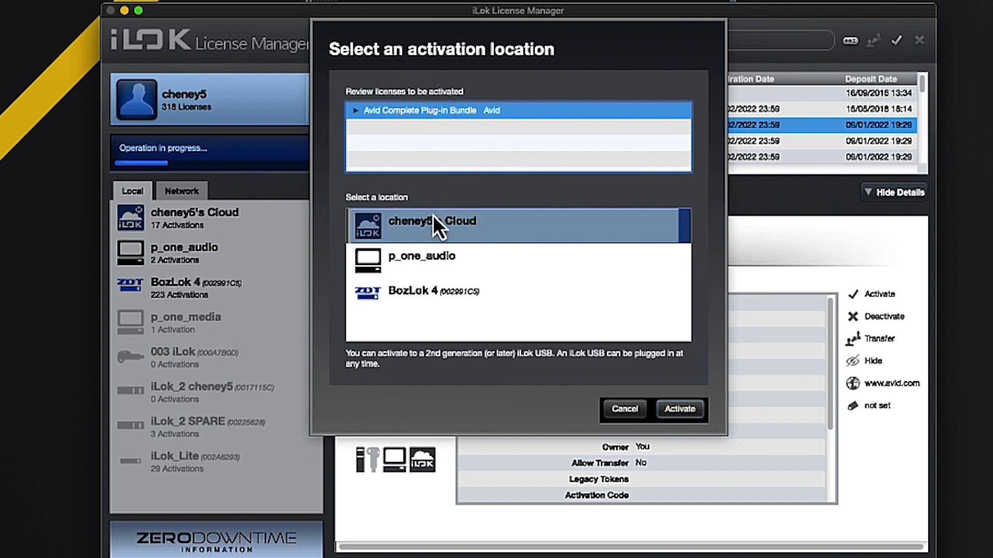
pyautogui.click(680, 410)
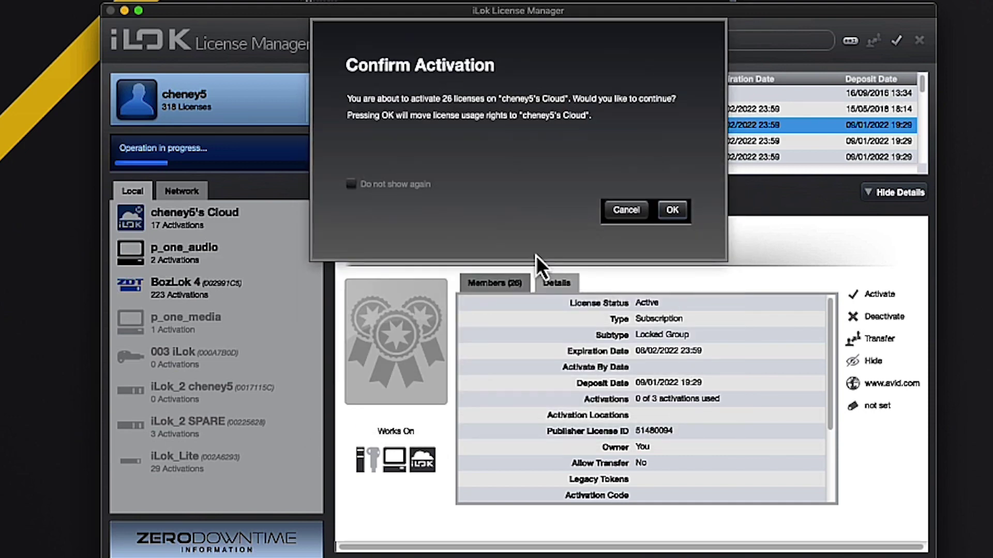
pyautogui.click(672, 211)
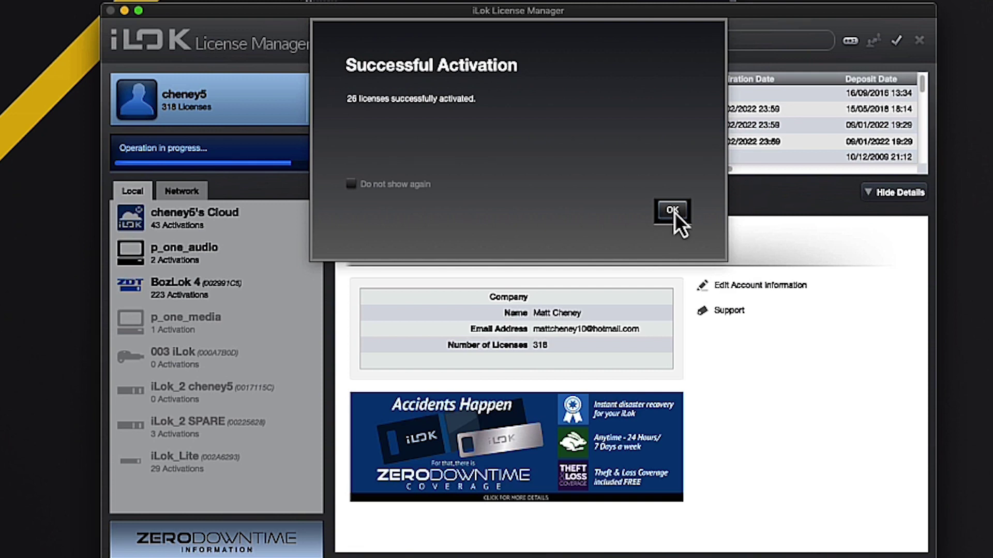
pyautogui.click(672, 211)
# Review the iLok Cloud's licenses, expanding the Avid bundle and selecting Pro Tools Subscription
pyautogui.click(197, 224)
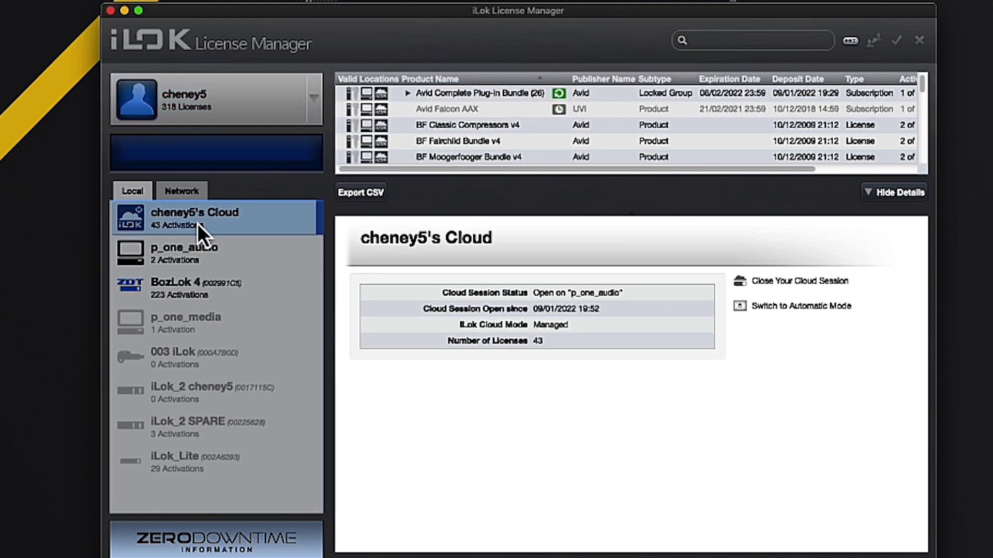
pyautogui.click(880, 192)
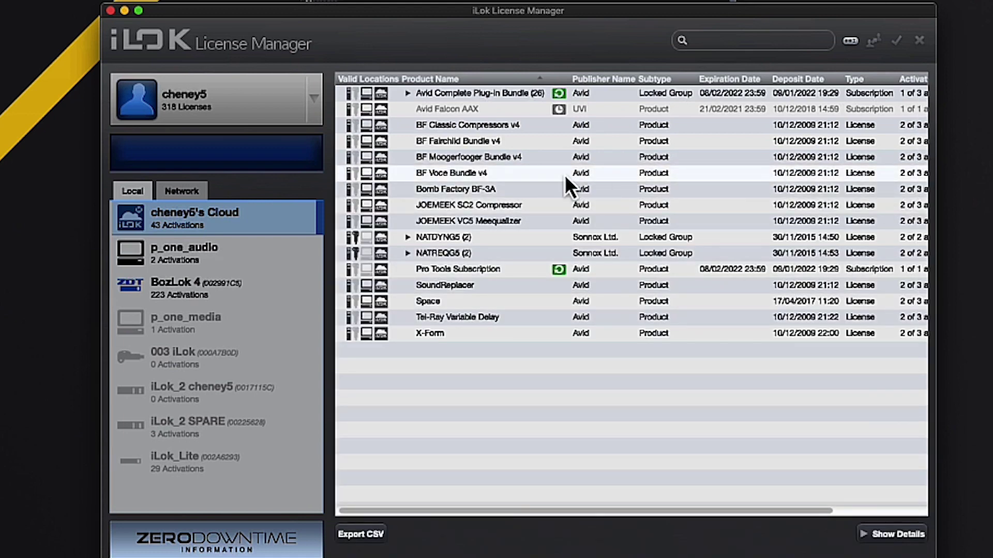
pyautogui.click(407, 94)
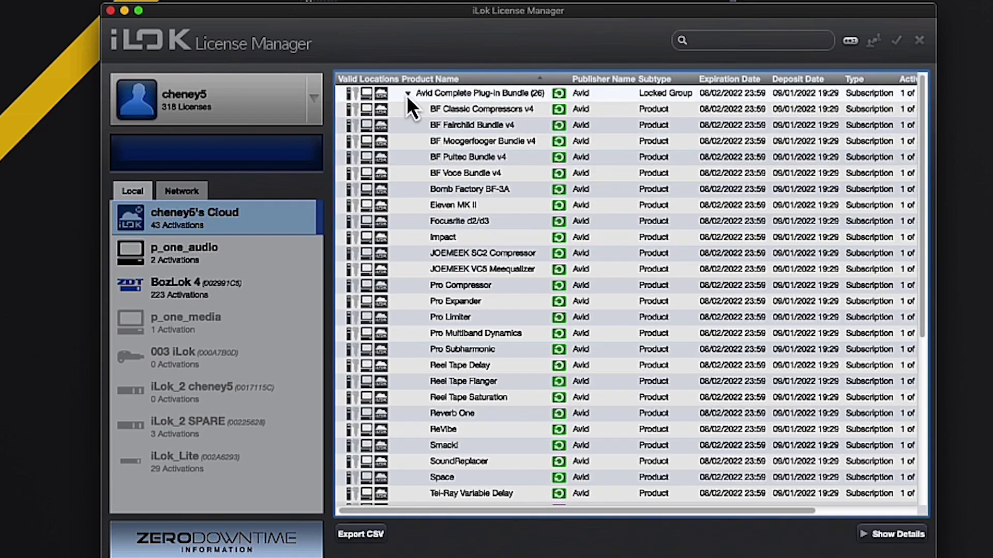
pyautogui.click(407, 94)
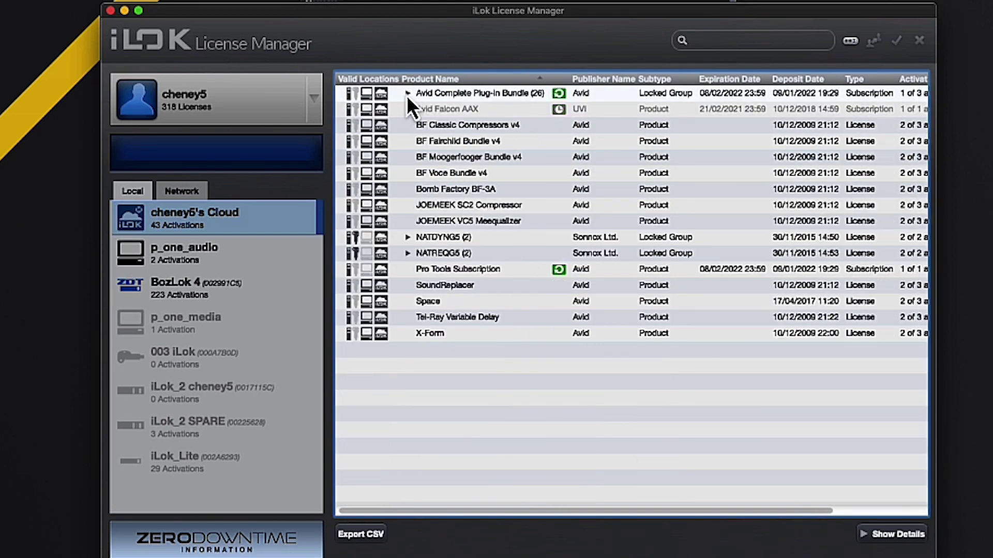
pyautogui.click(484, 273)
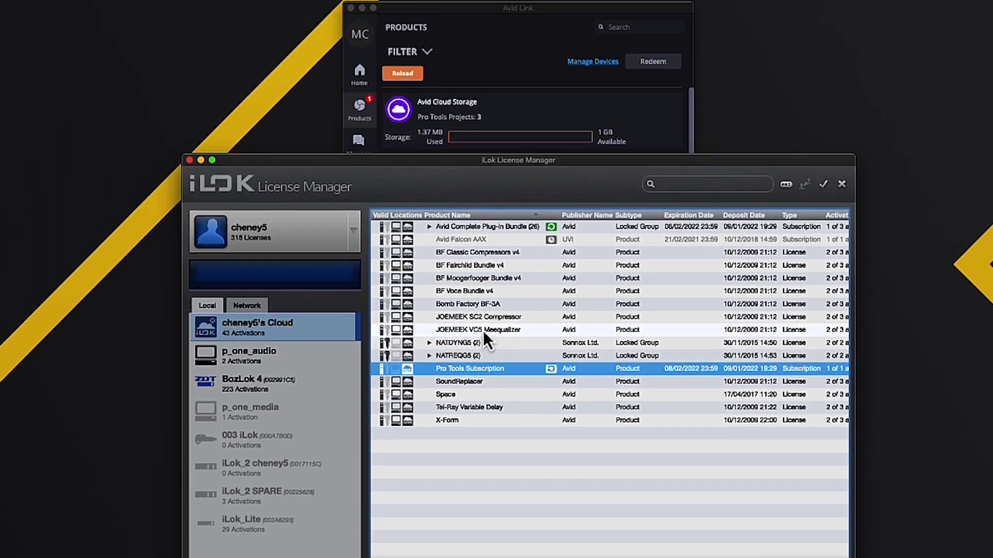
# Launch Pro Tools from Spotlight search and approve installing its helper tool
pyautogui.press('super+space')
pyautogui.write('ilok')
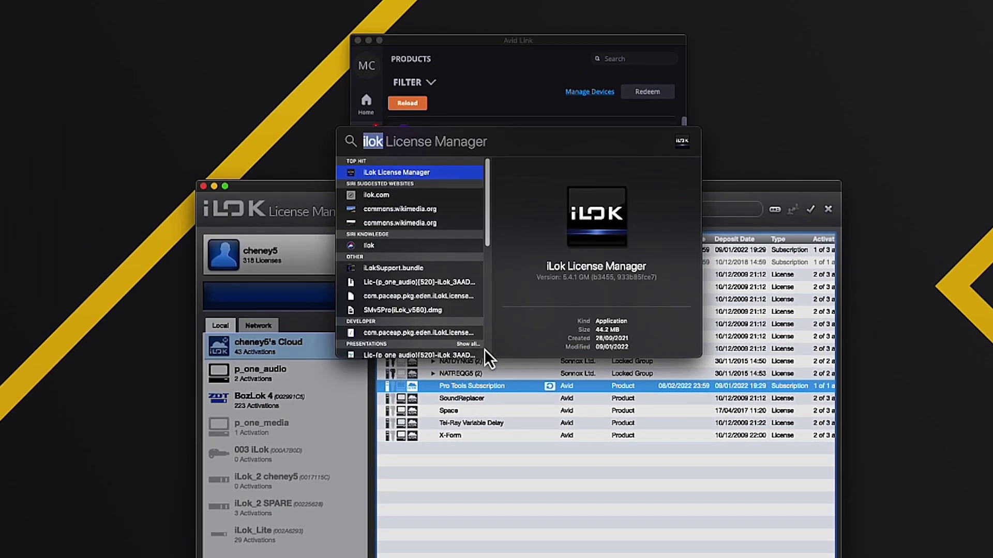
pyautogui.write('pro')
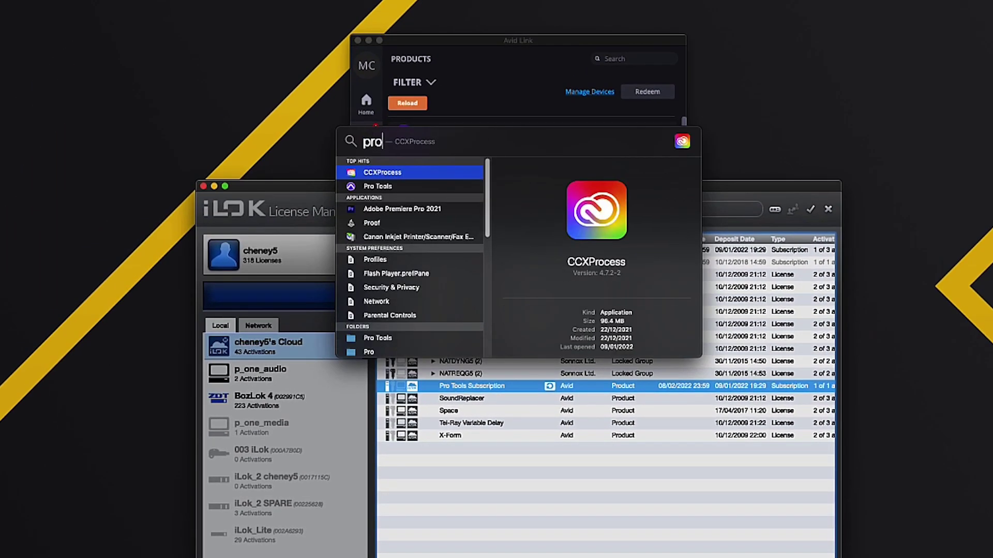
pyautogui.press('Down')
pyautogui.press('Return')
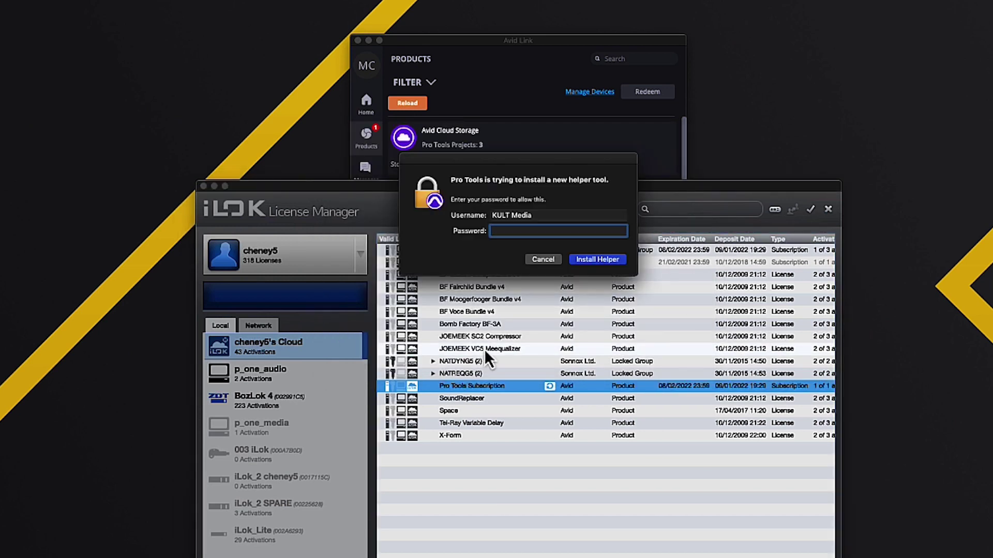
pyautogui.write('••••')
pyautogui.press('Return')
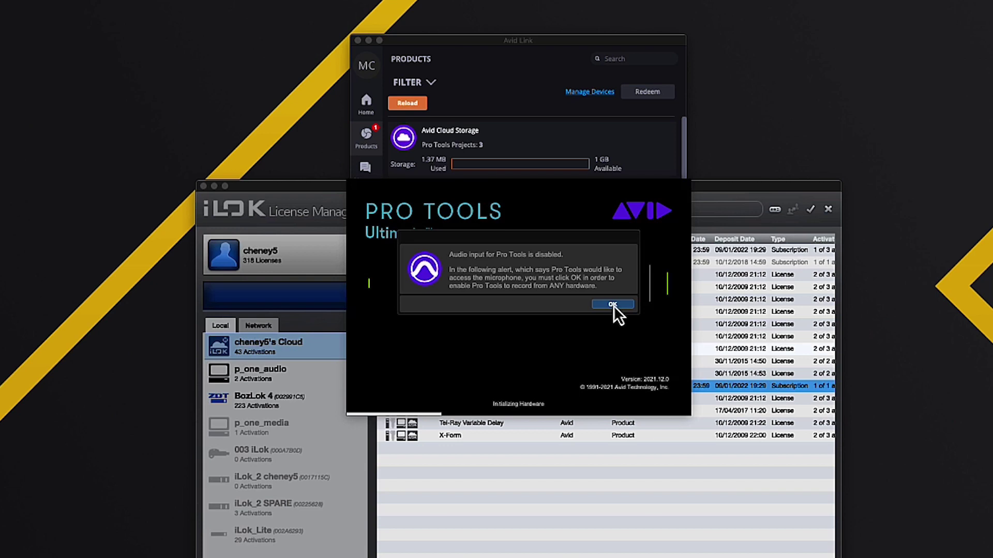
# Dismiss the audio-input-disabled alert and grant Pro Tools microphone access
pyautogui.click(613, 305)
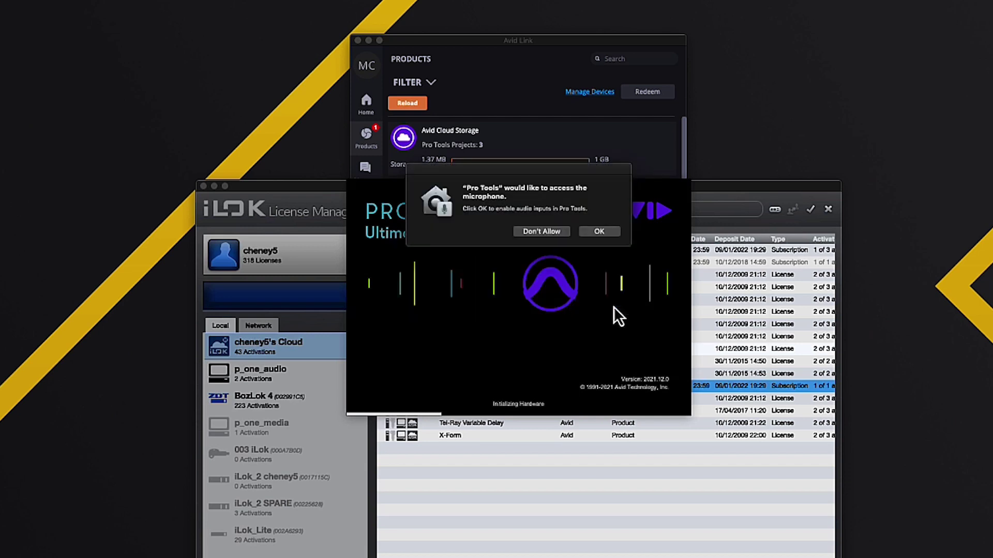
pyautogui.click(599, 232)
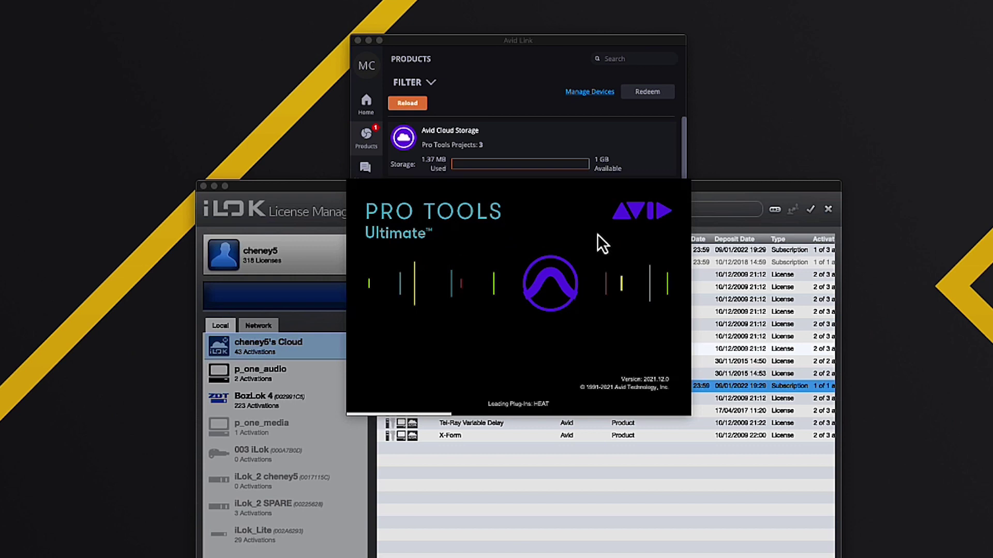